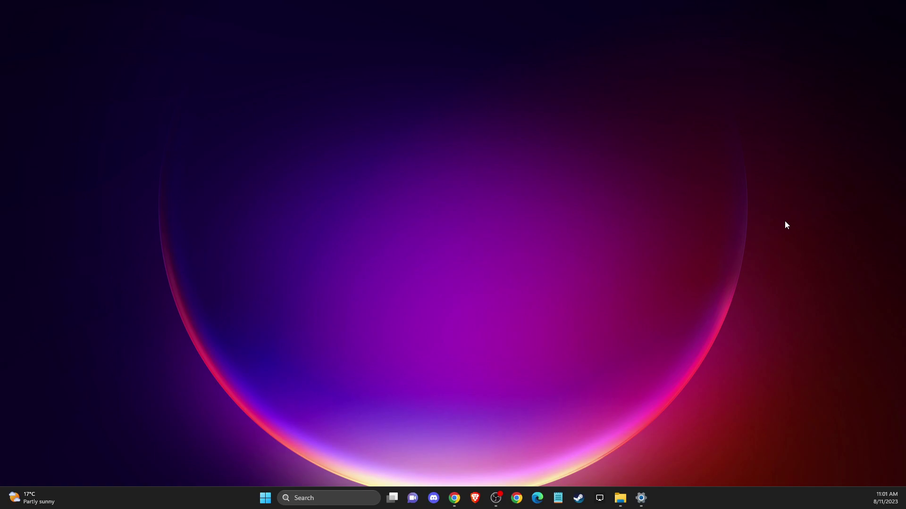
Check Windows Update, note two cumulative updates pending restart, and close Settings.
{"action": "left_click", "coordinate": [335, 499]}
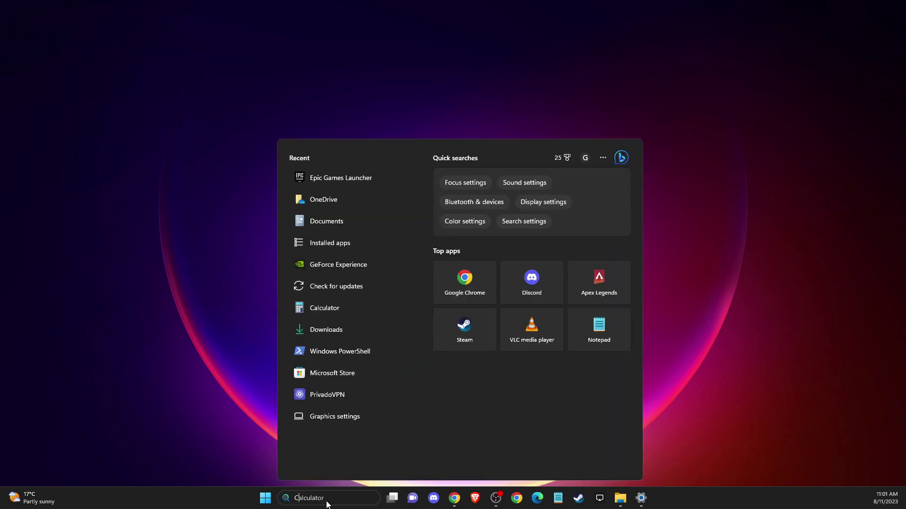
{"action": "type", "text": "heck for updates"}
{"action": "left_click", "coordinate": [337, 204]}
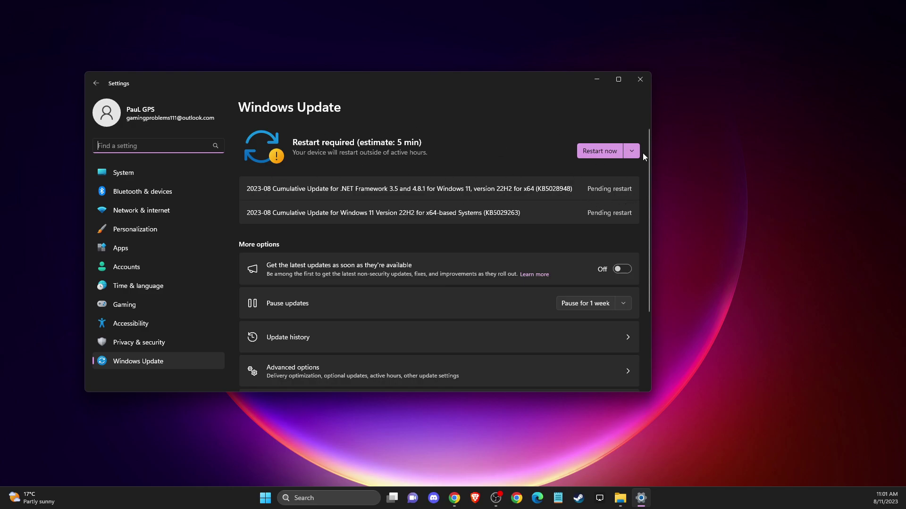
{"action": "left_click", "coordinate": [639, 83]}
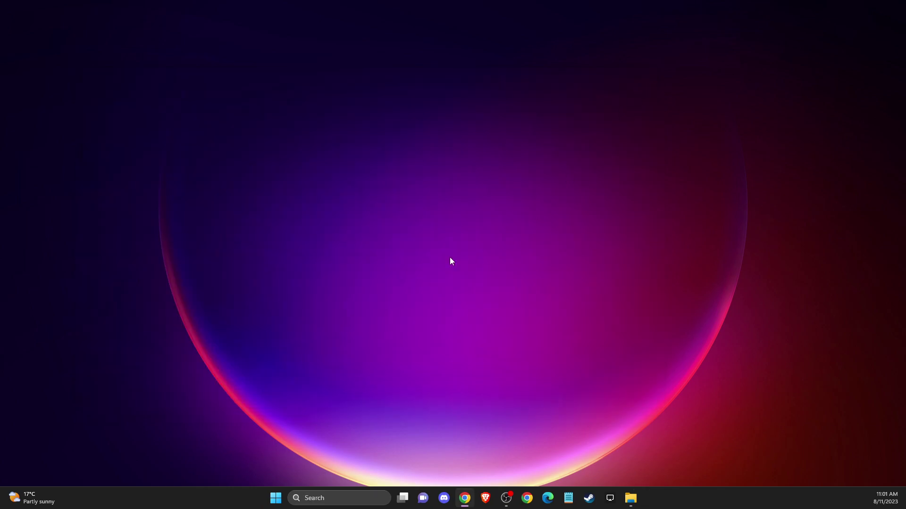
Check GeForce Experience for drivers, finding Game Ready Driver 536.99 available, then close it.
{"action": "left_click", "coordinate": [348, 498]}
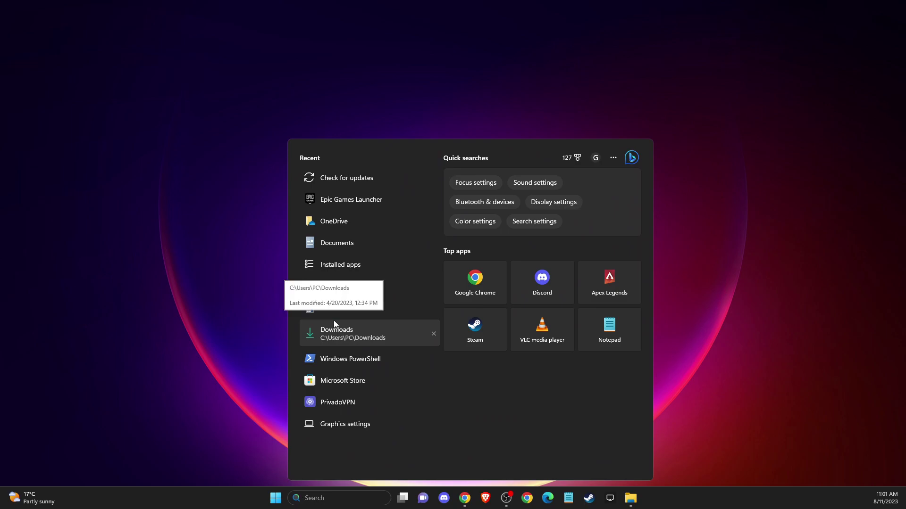
{"action": "type", "text": "geforce"}
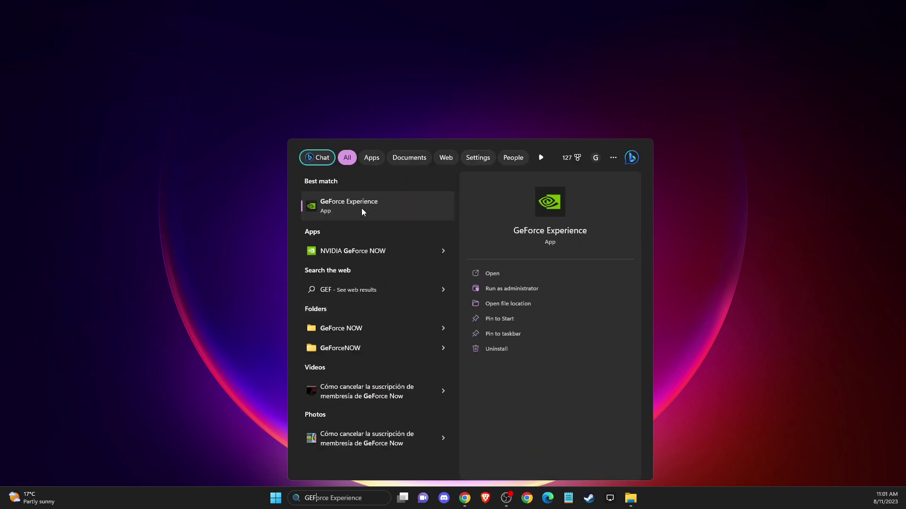
{"action": "left_click", "coordinate": [362, 208]}
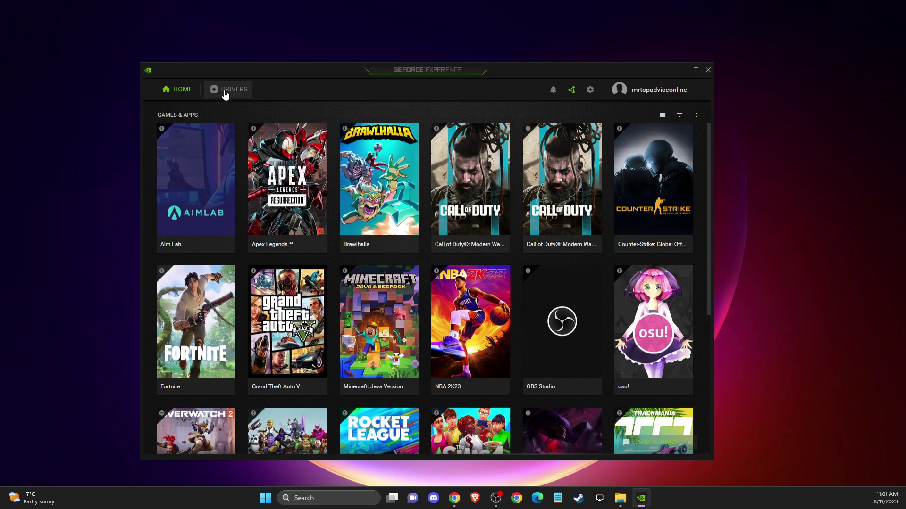
{"action": "left_click", "coordinate": [225, 92]}
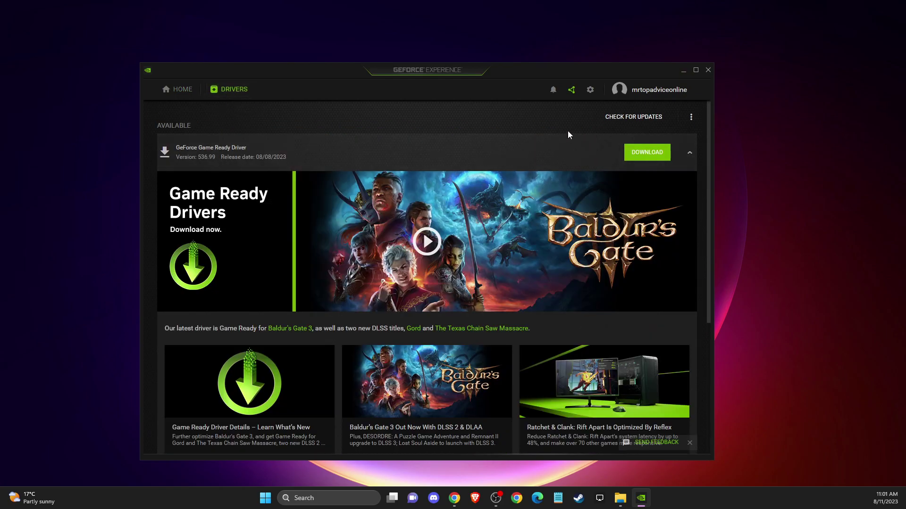
{"action": "left_click", "coordinate": [623, 117]}
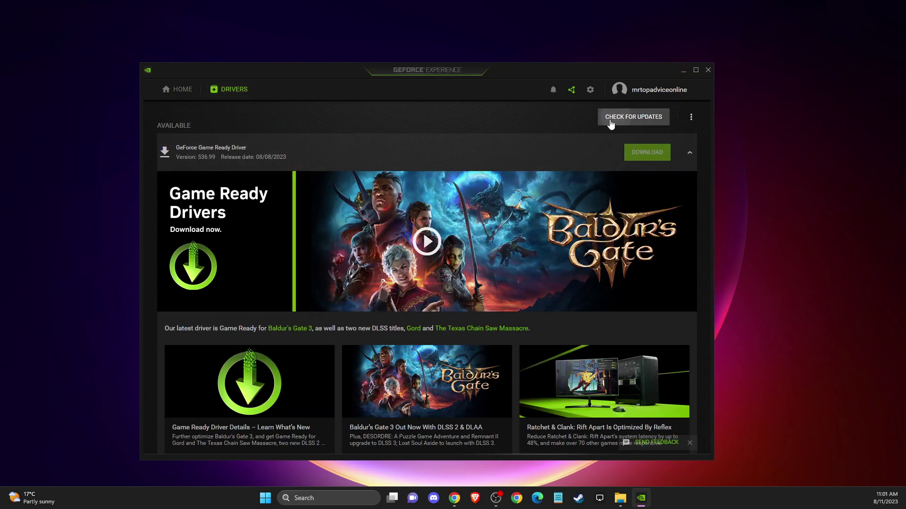
{"action": "left_click", "coordinate": [707, 72]}
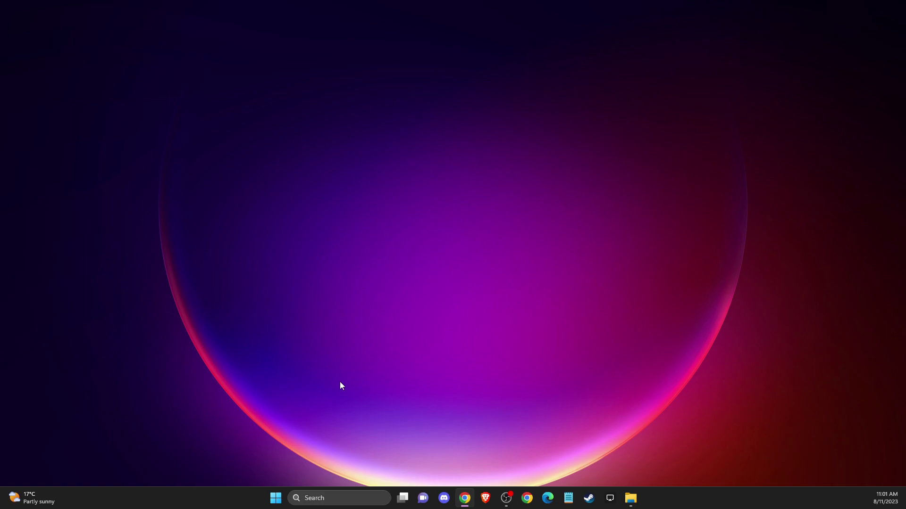
Verify in Services that vgc has Automatic startup and is running, without changes.
{"action": "left_click", "coordinate": [340, 498]}
{"action": "type", "text": "services"}
{"action": "key", "text": "Return"}
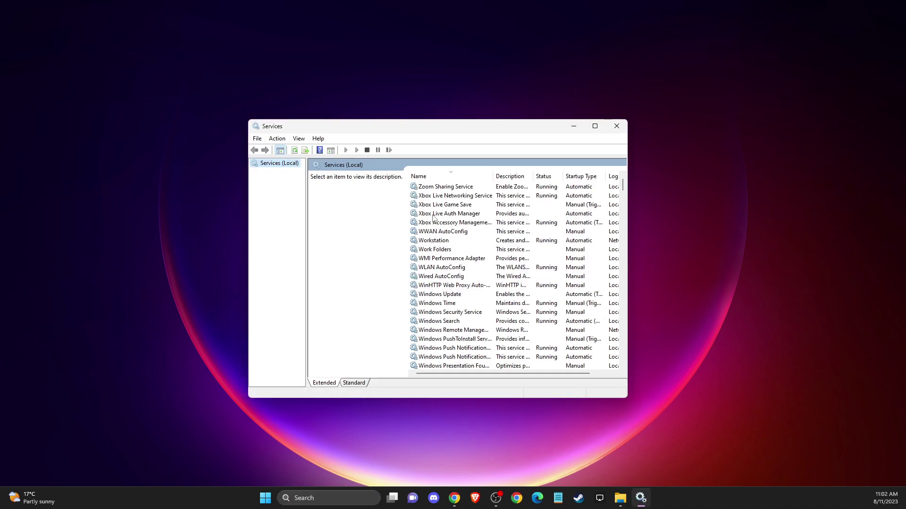
{"action": "left_click", "coordinate": [431, 215]}
{"action": "key", "text": "v"}
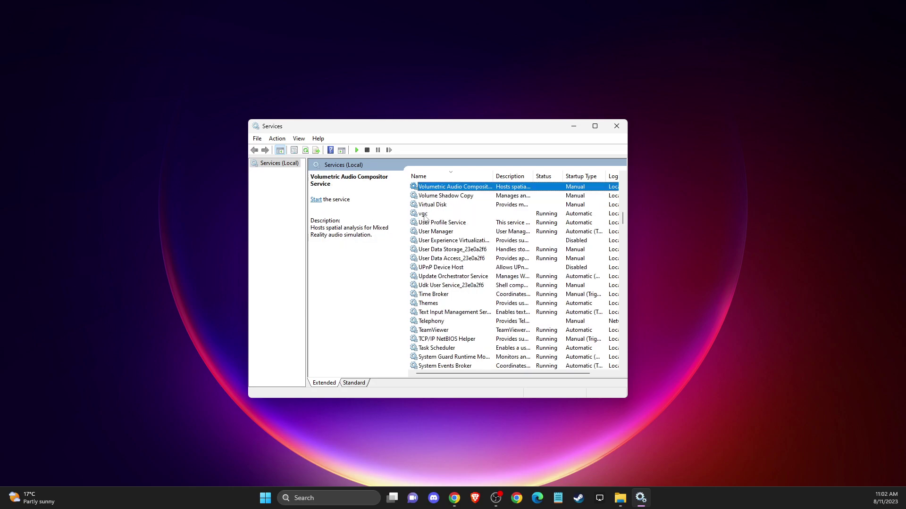
{"action": "left_click", "coordinate": [425, 214]}
{"action": "right_click", "coordinate": [428, 219]}
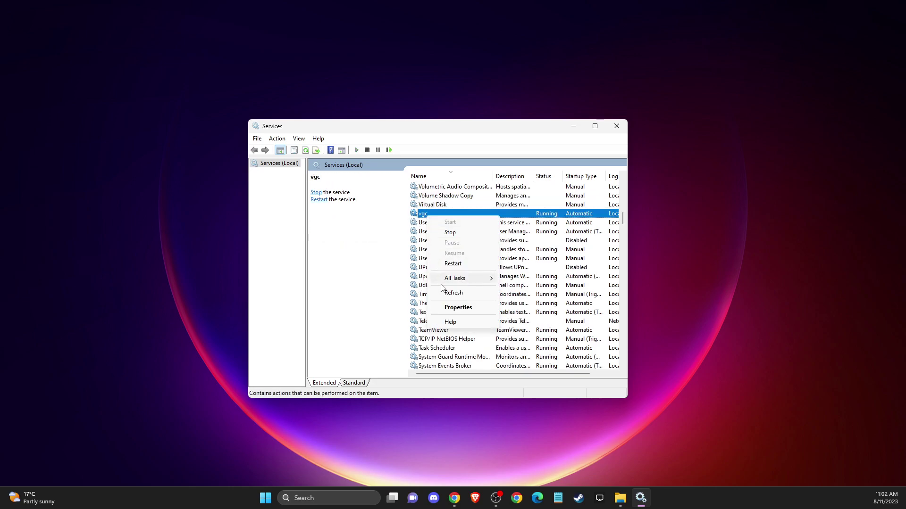
{"action": "left_click", "coordinate": [468, 308]}
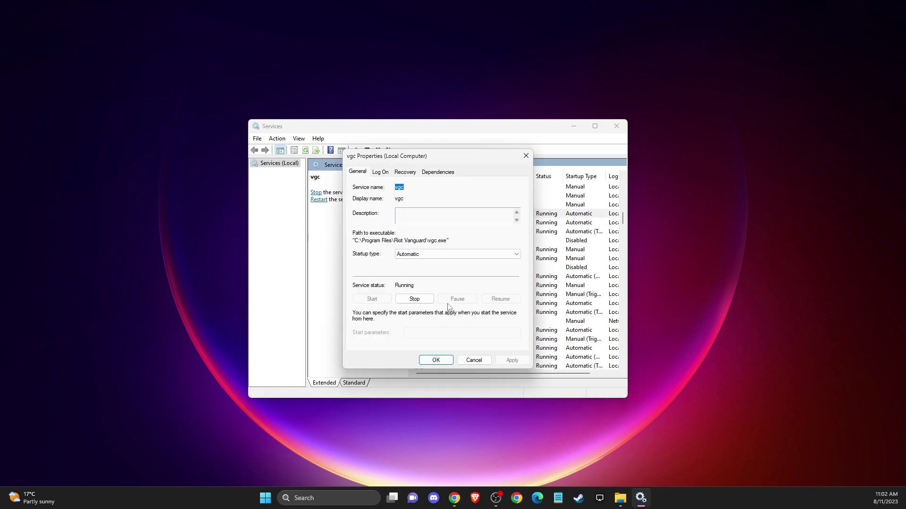
{"action": "left_click", "coordinate": [411, 254]}
{"action": "left_click", "coordinate": [382, 289]}
{"action": "left_click", "coordinate": [469, 362]}
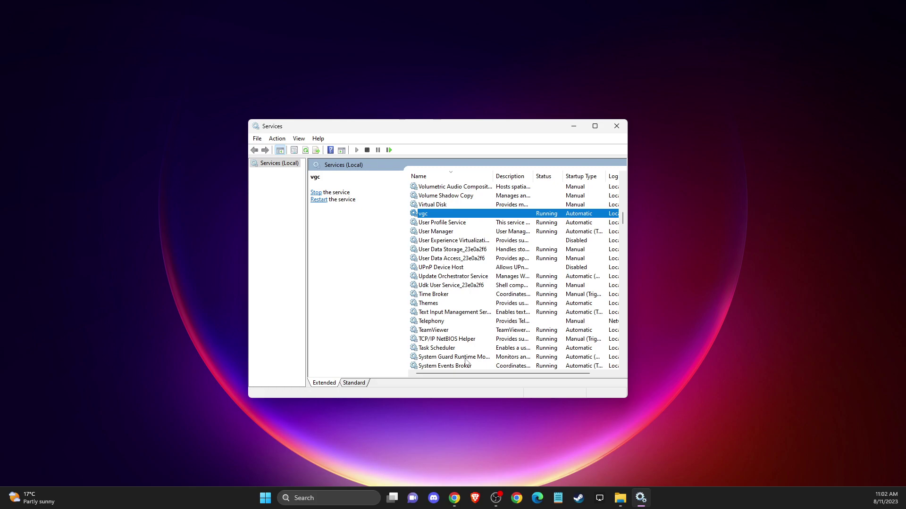
{"action": "left_click", "coordinate": [617, 126]}
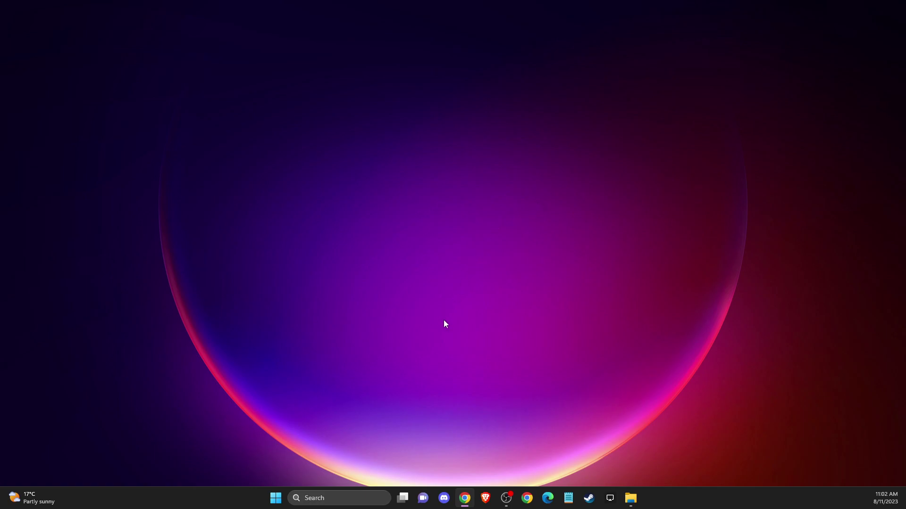
Open Windows Defender Firewall's allowed apps list and unlock it for editing.
{"action": "left_click", "coordinate": [331, 497]}
{"action": "type", "text": "wind"}
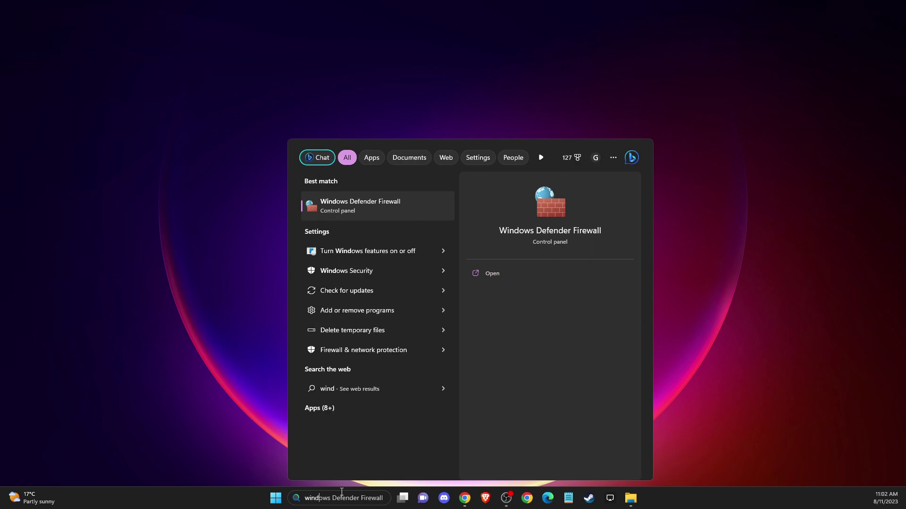
{"action": "left_click", "coordinate": [361, 206]}
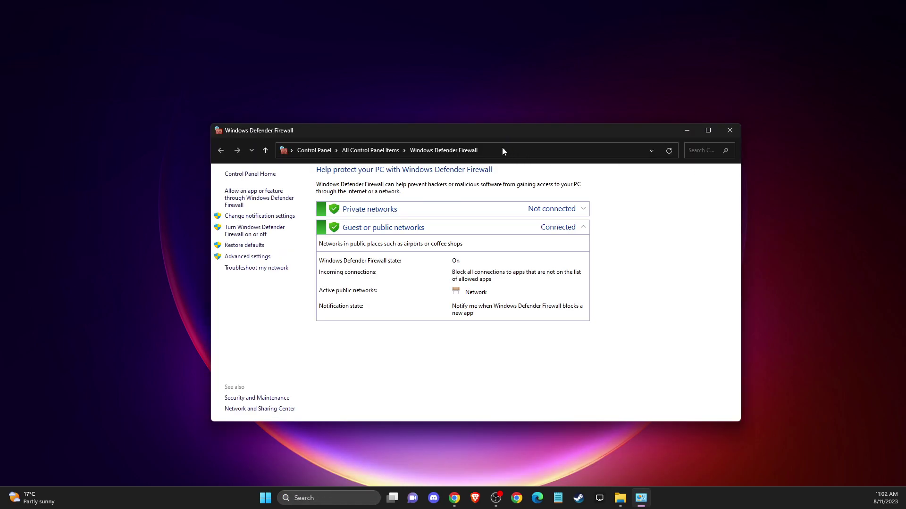
{"action": "left_click", "coordinate": [242, 200]}
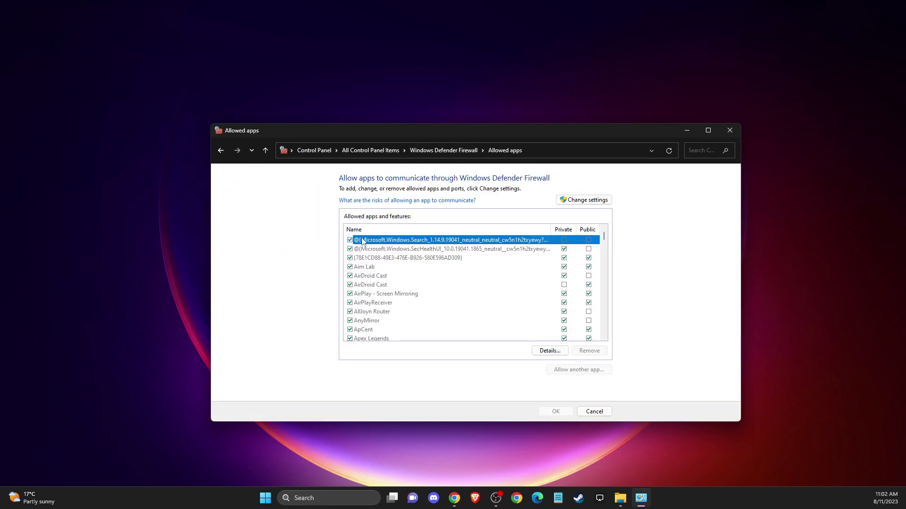
{"action": "left_click", "coordinate": [588, 201]}
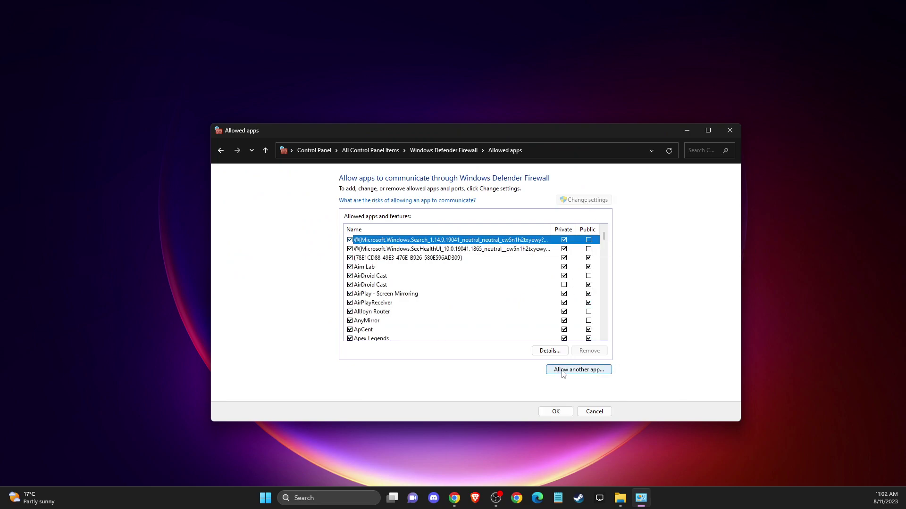
Browse to VALORANT-Win64-Shipping in C:\Riot Games\VALORANT\live\ShooterGame\Binaries\Win64.
{"action": "left_click", "coordinate": [562, 372]}
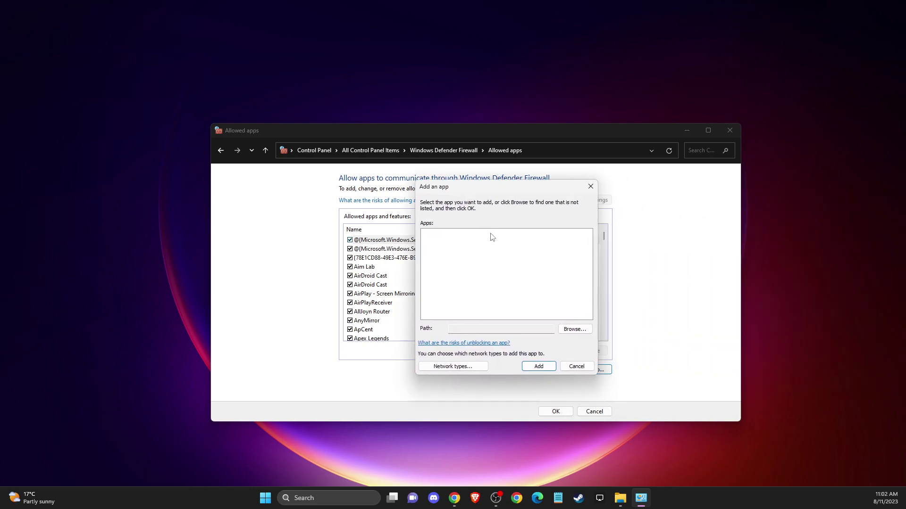
{"action": "left_click", "coordinate": [573, 330]}
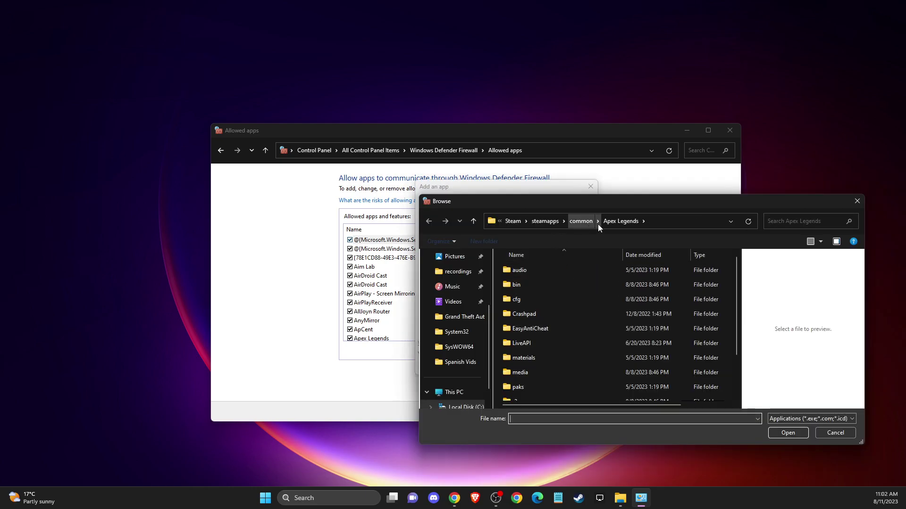
{"action": "left_click_drag", "start_coordinate": [598, 201], "coordinate": [435, 146]}
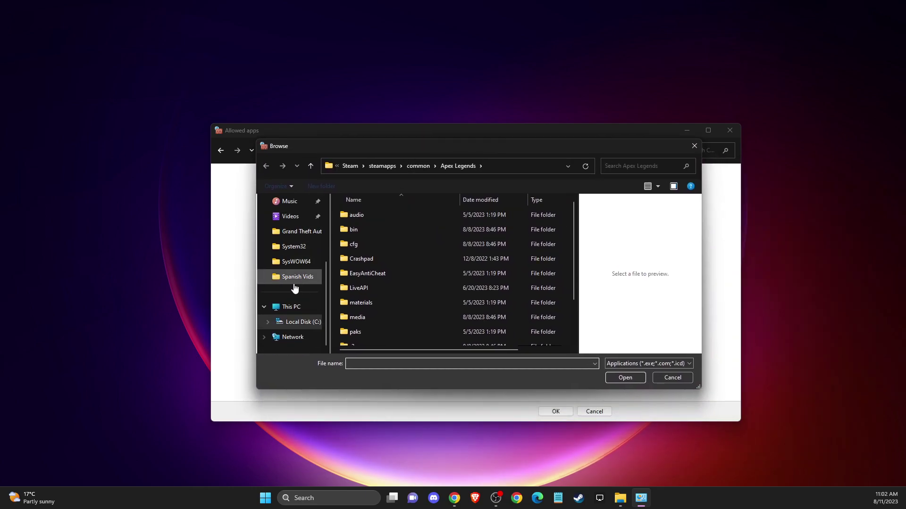
{"action": "left_click", "coordinate": [300, 321]}
{"action": "left_click", "coordinate": [385, 275]}
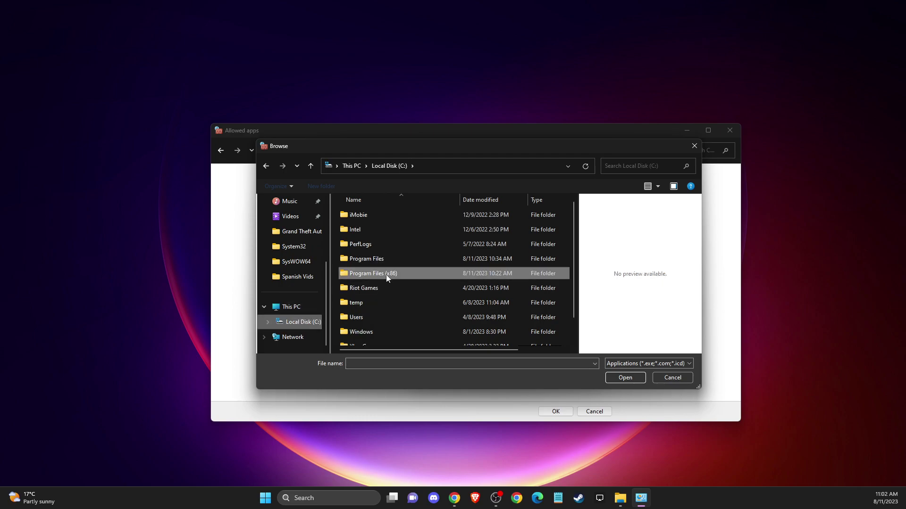
{"action": "double_click", "coordinate": [364, 290]}
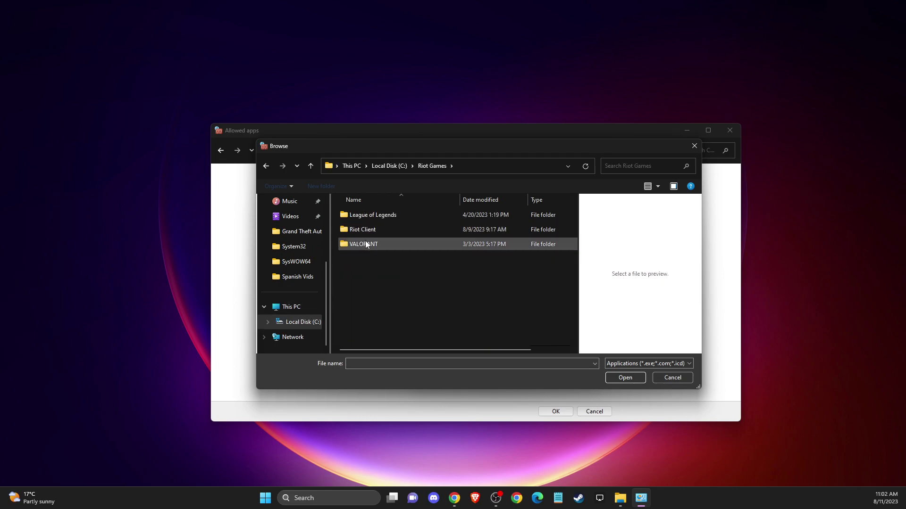
{"action": "double_click", "coordinate": [366, 244]}
{"action": "double_click", "coordinate": [355, 217]}
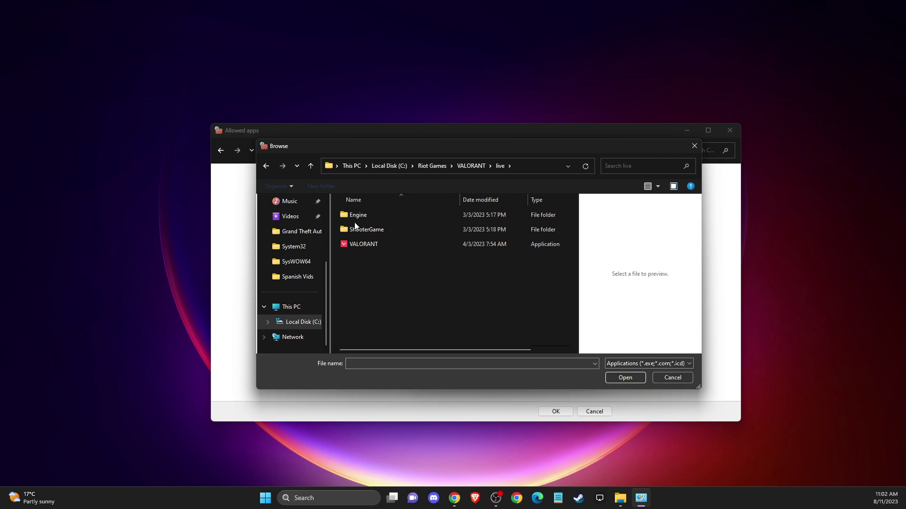
{"action": "double_click", "coordinate": [358, 229]}
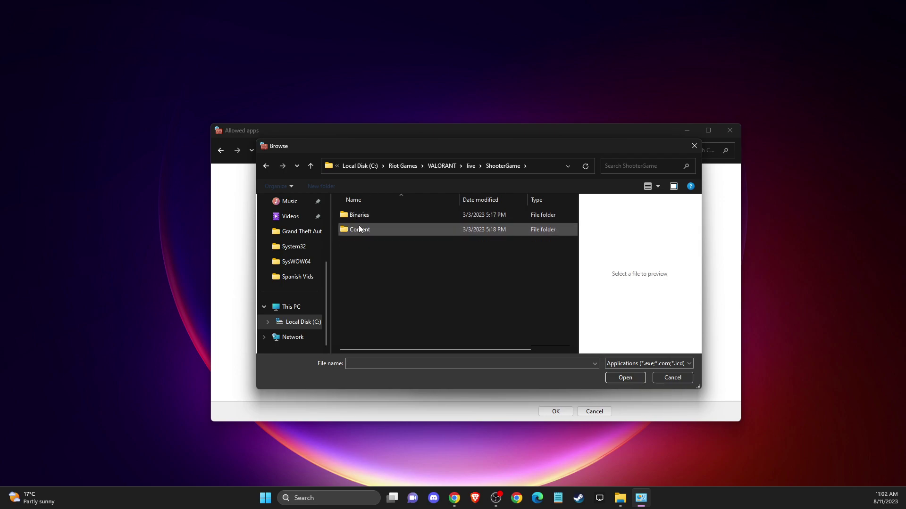
{"action": "double_click", "coordinate": [354, 215]}
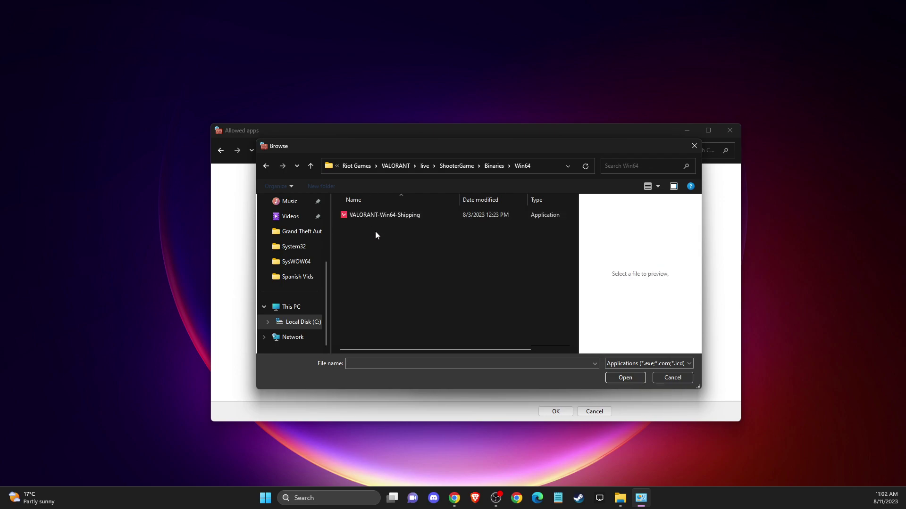
{"action": "left_click", "coordinate": [393, 218]}
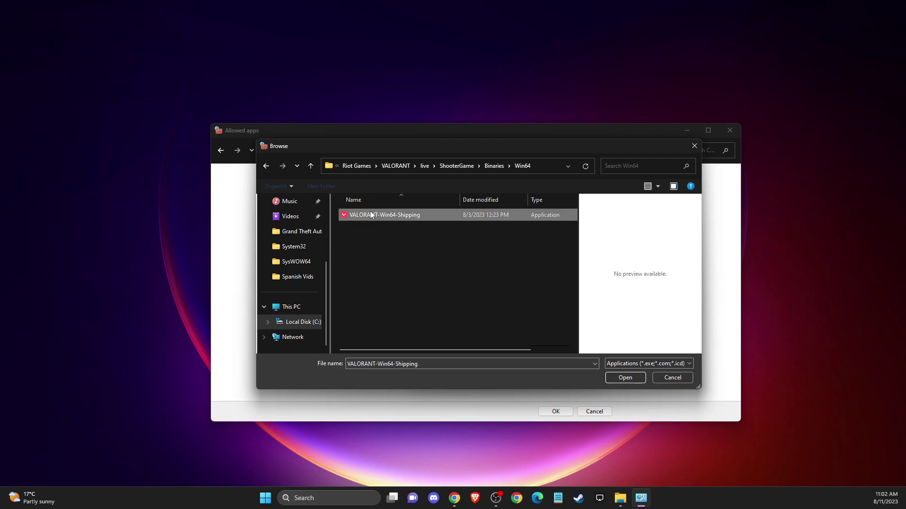
Add VALORANT-Win64-Shipping, dismiss the already-an-exception message, and close the add dialog.
{"action": "left_click", "coordinate": [609, 379]}
{"action": "left_click", "coordinate": [540, 368]}
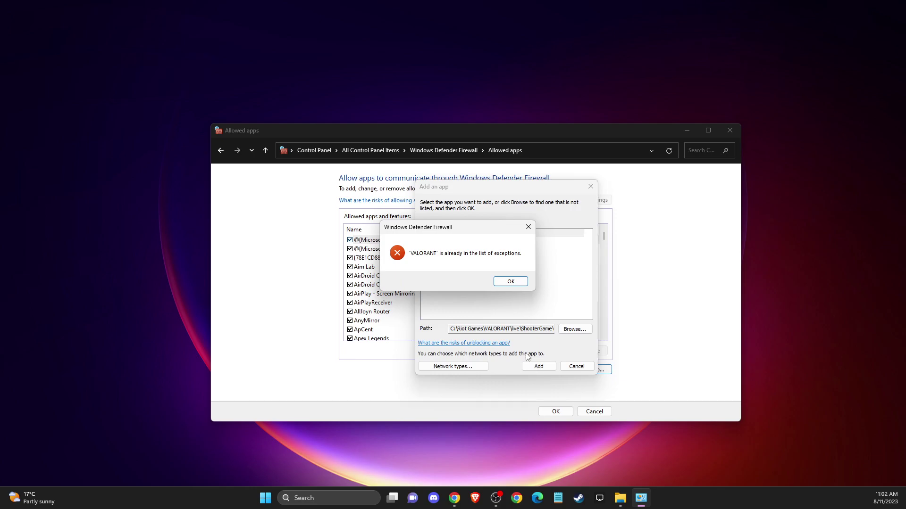
{"action": "left_click", "coordinate": [502, 284]}
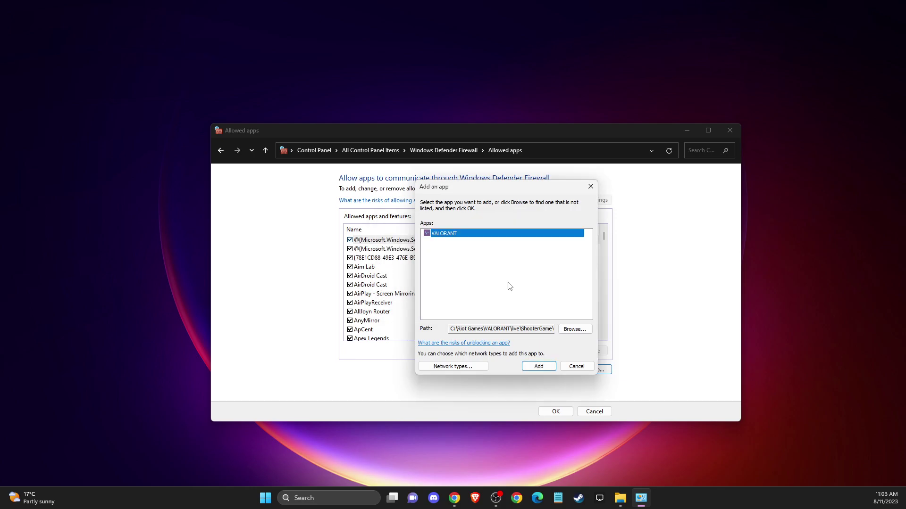
{"action": "left_click", "coordinate": [590, 186]}
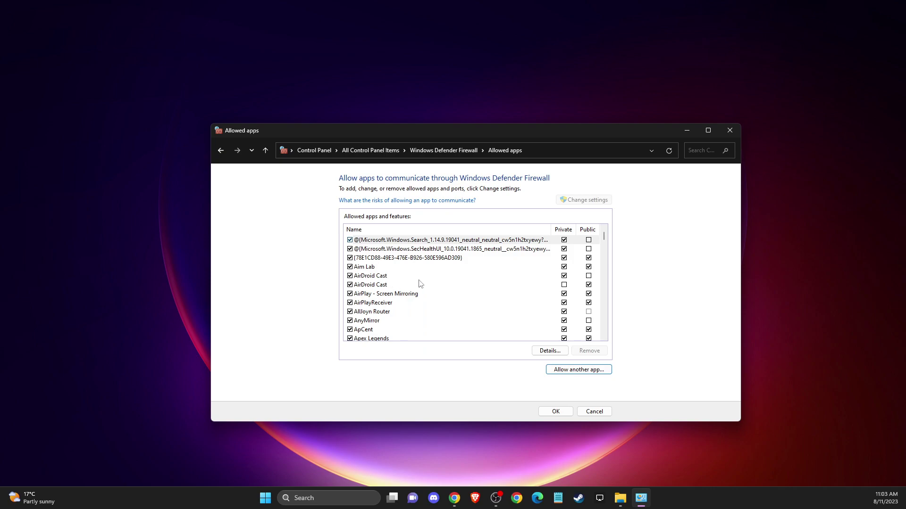
Close the firewall window and open Virus & threat protection settings.
{"action": "left_click", "coordinate": [729, 134]}
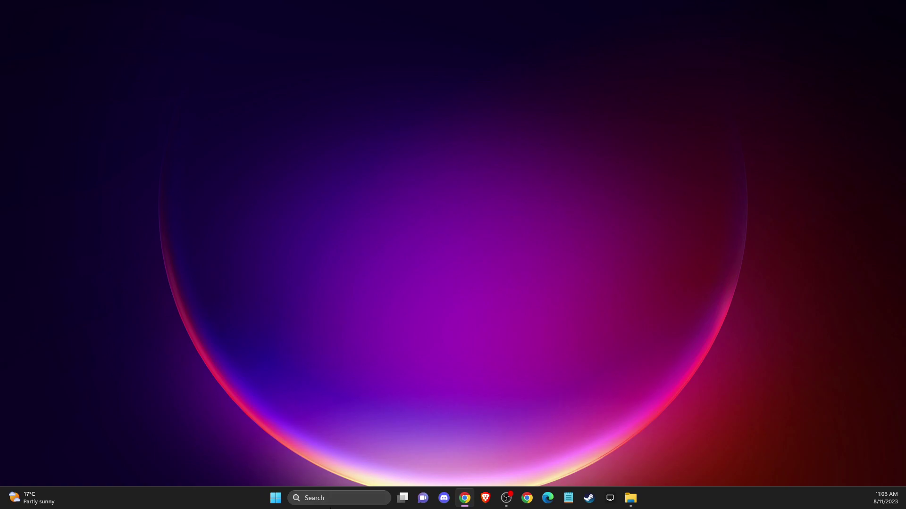
{"action": "left_click", "coordinate": [332, 501]}
{"action": "type", "text": "virus"}
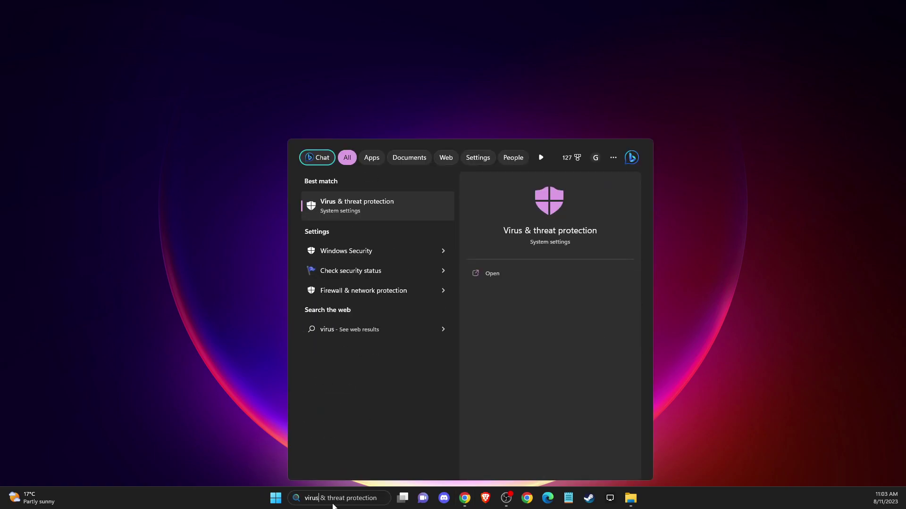
{"action": "left_click", "coordinate": [325, 204]}
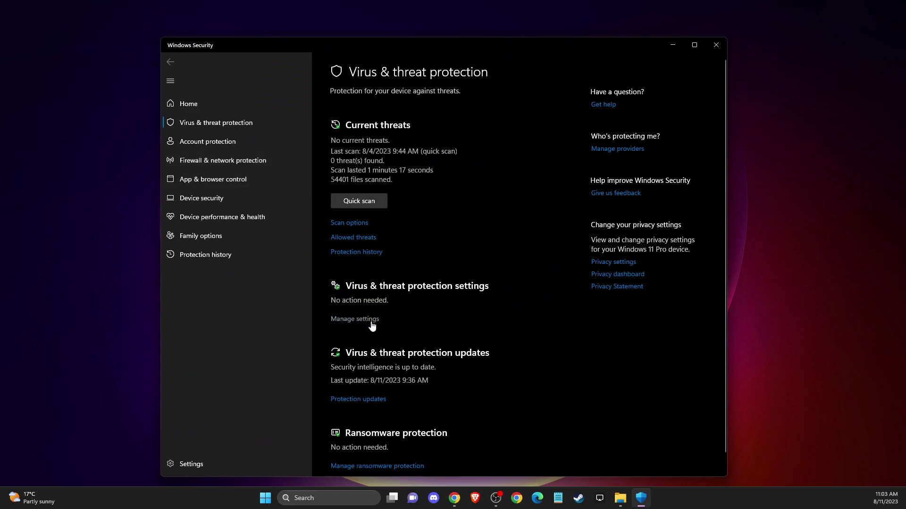
{"action": "left_click", "coordinate": [372, 324]}
{"action": "scroll", "coordinate": [399, 291], "scroll_direction": "down", "scroll_amount": 5}
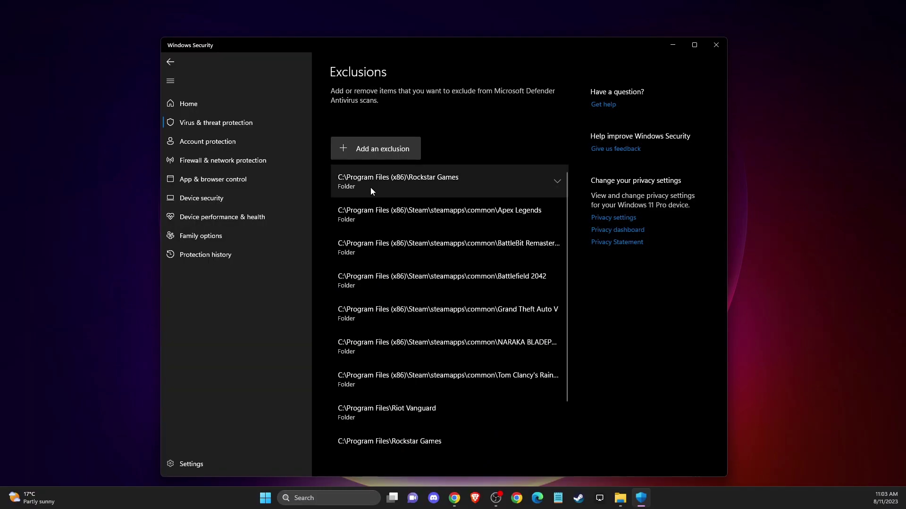
{"action": "scroll", "coordinate": [206, 184], "scroll_direction": "down", "scroll_amount": 1}
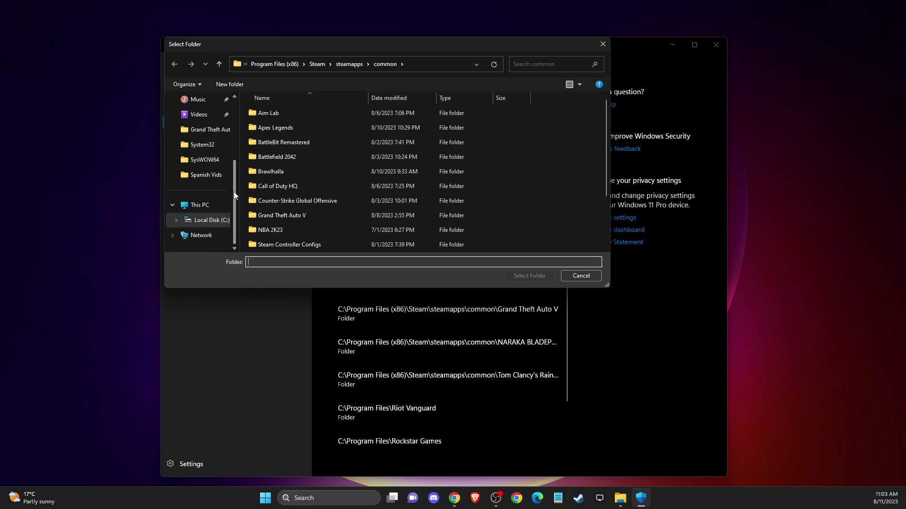
Select C:\Riot Games\VALORANT as an exclusion folder and close Windows Security.
{"action": "left_click", "coordinate": [211, 220]}
{"action": "double_click", "coordinate": [282, 186]}
{"action": "left_click", "coordinate": [290, 142]}
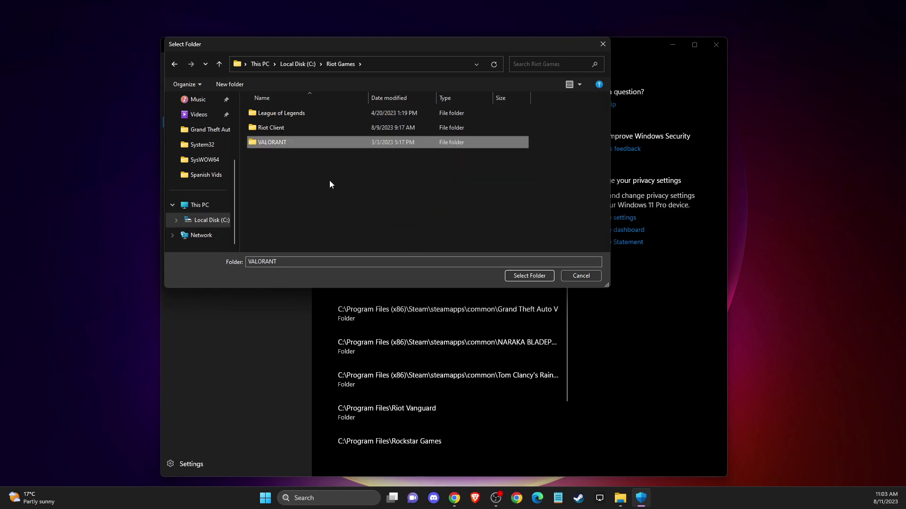
{"action": "left_click", "coordinate": [528, 275]}
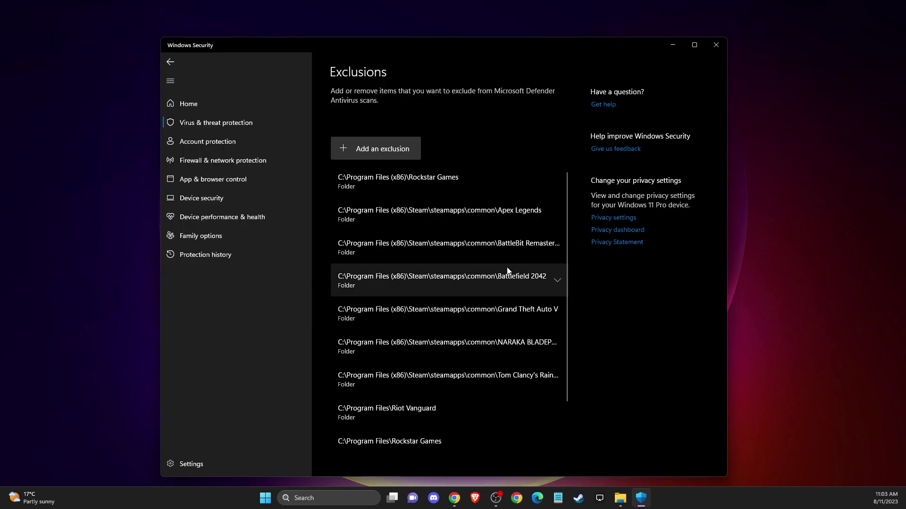
{"action": "left_click", "coordinate": [716, 45]}
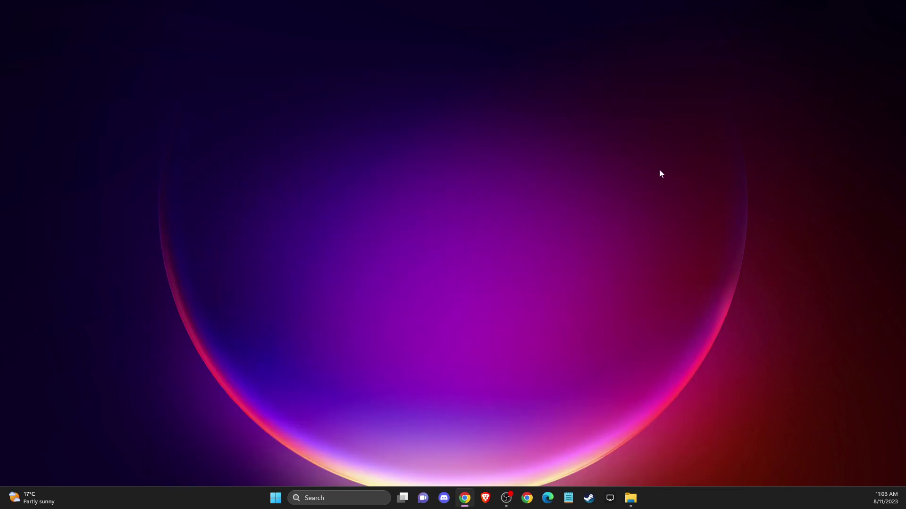